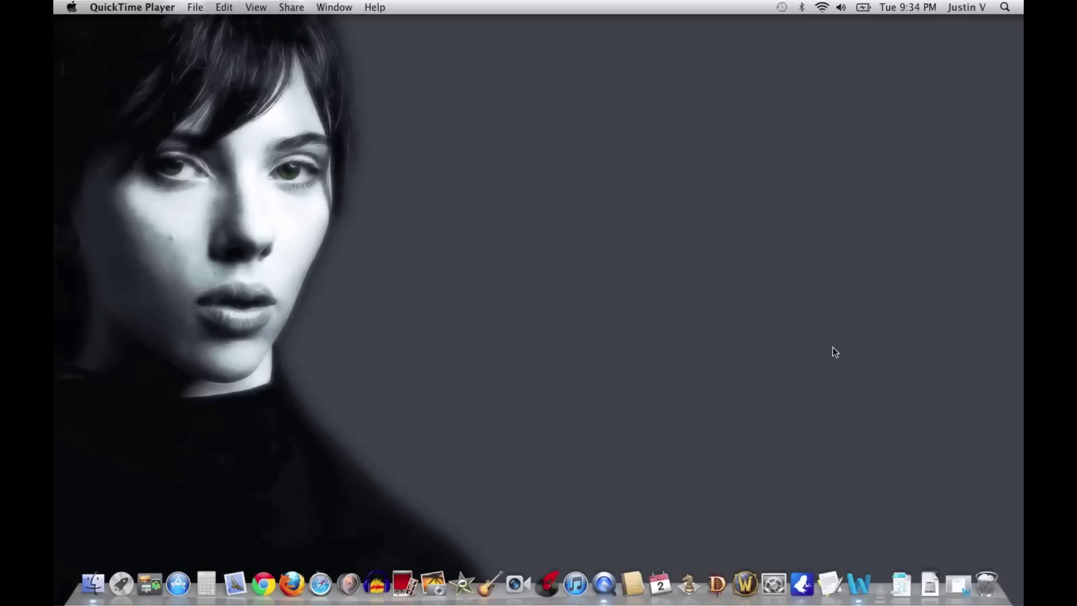
pyautogui.click(957, 585)
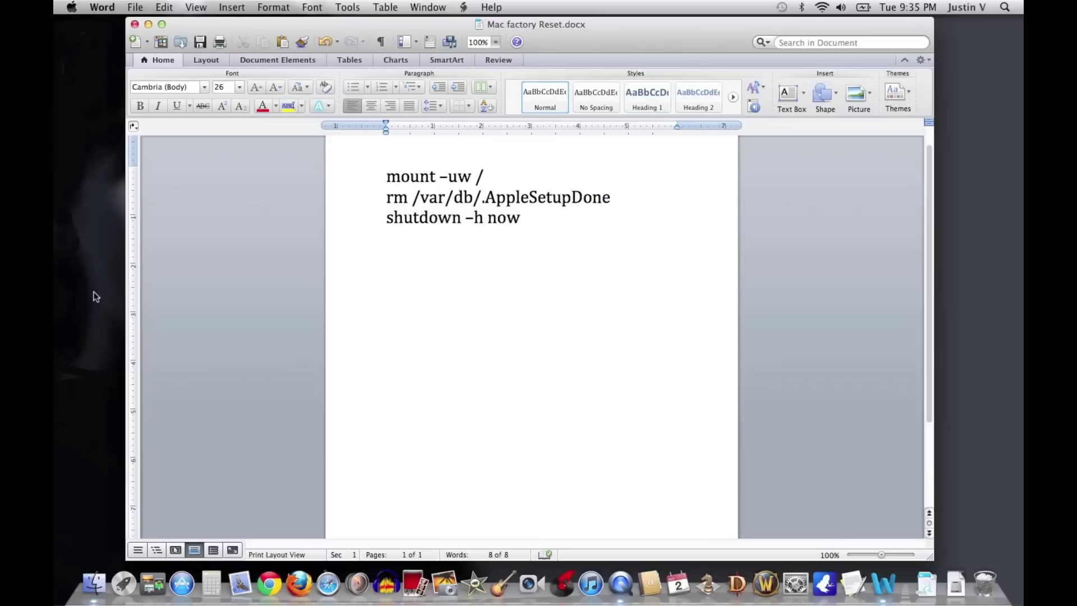
pyautogui.click(148, 24)
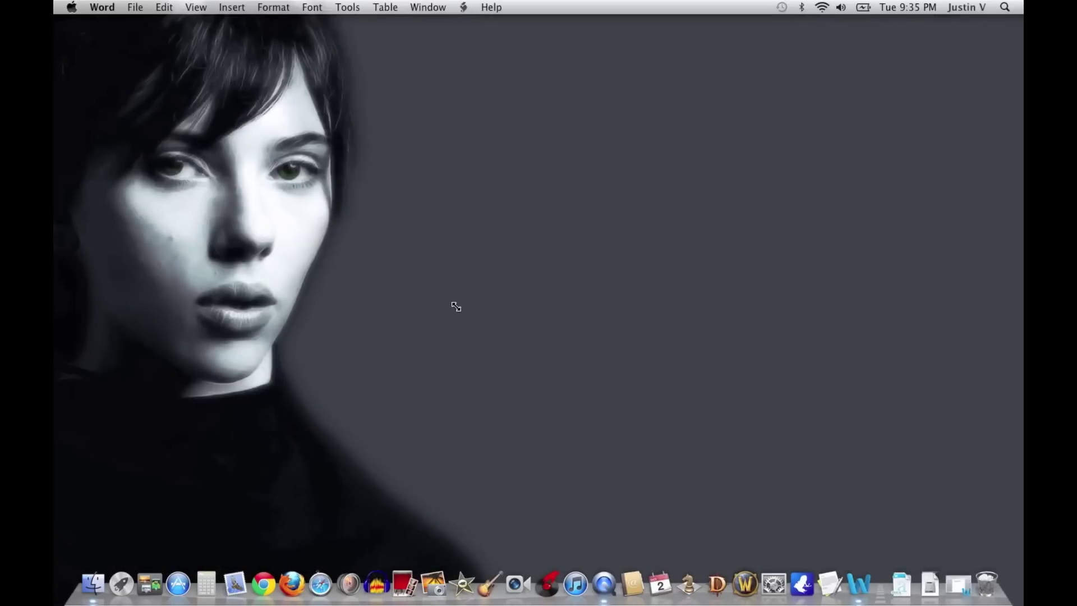